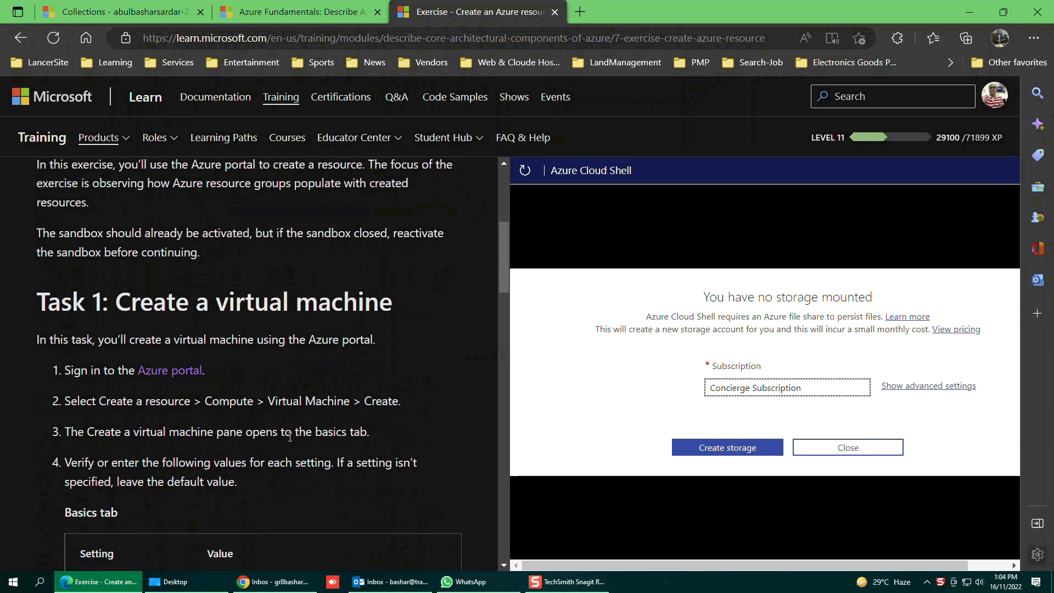
scroll(290, 437, "down", 2)
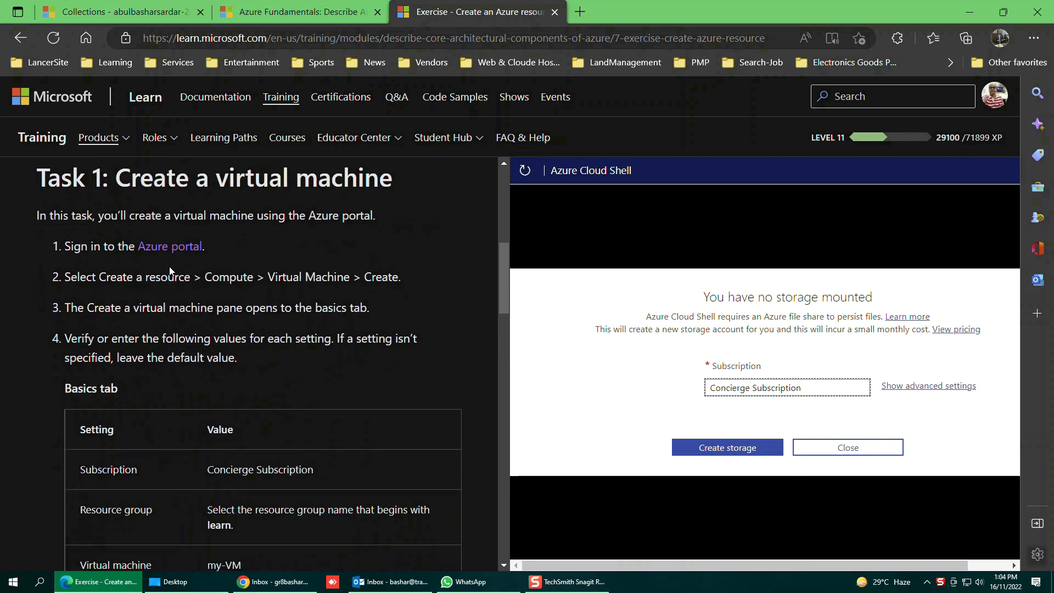
Sign in to the Azure portal with the sandbox account and open Create a resource.
left_click(166, 247)
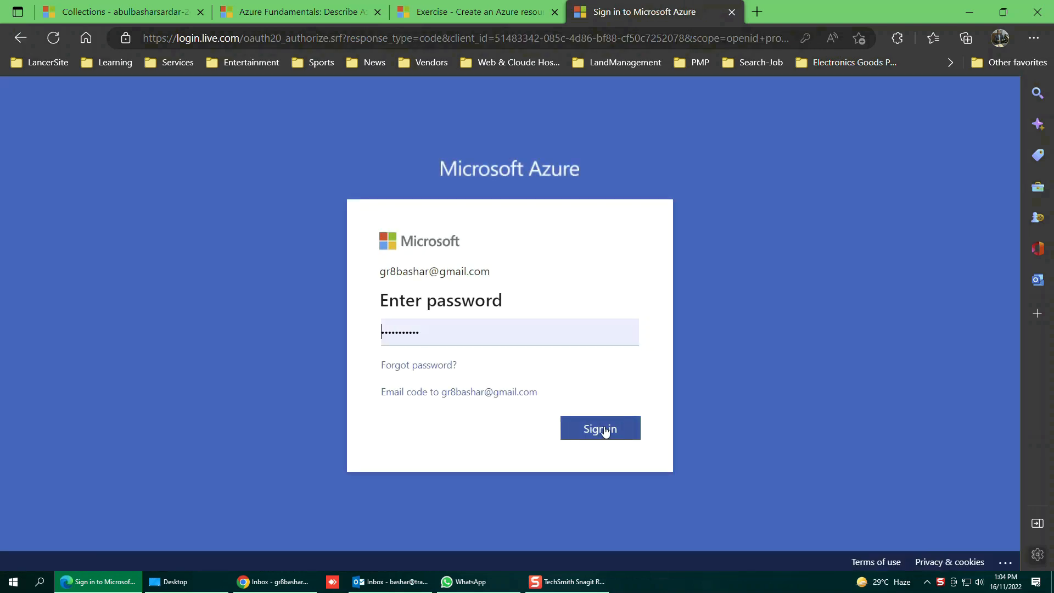
left_click(605, 431)
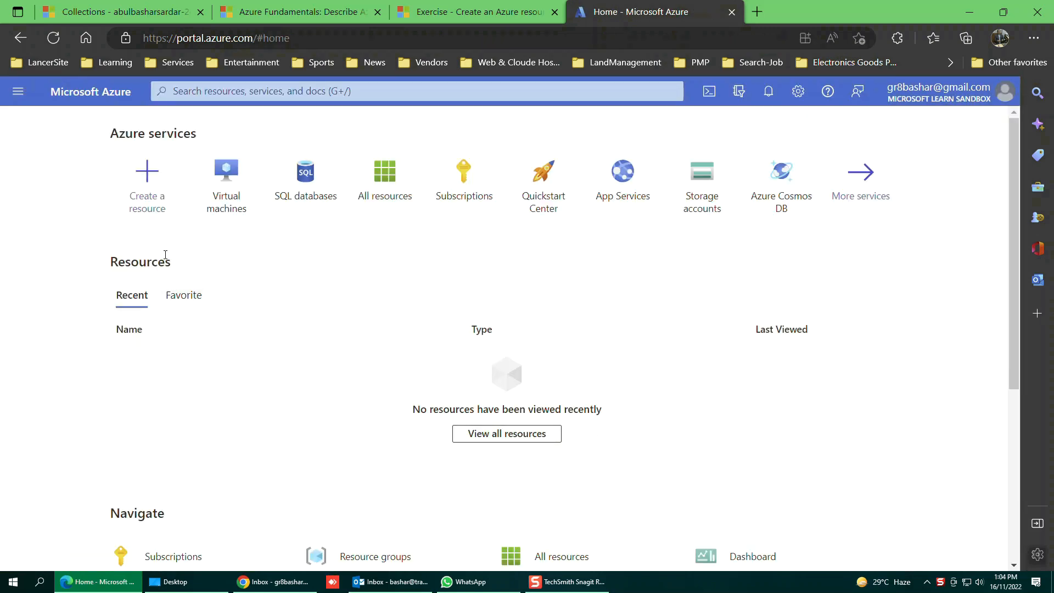
left_click(148, 197)
left_click(149, 197)
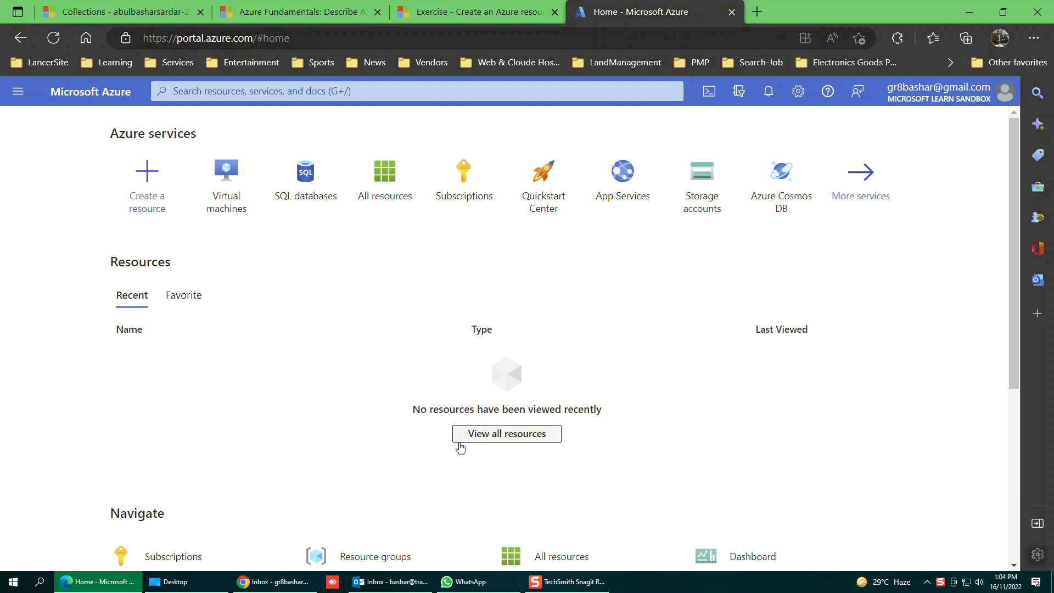
left_click(148, 196)
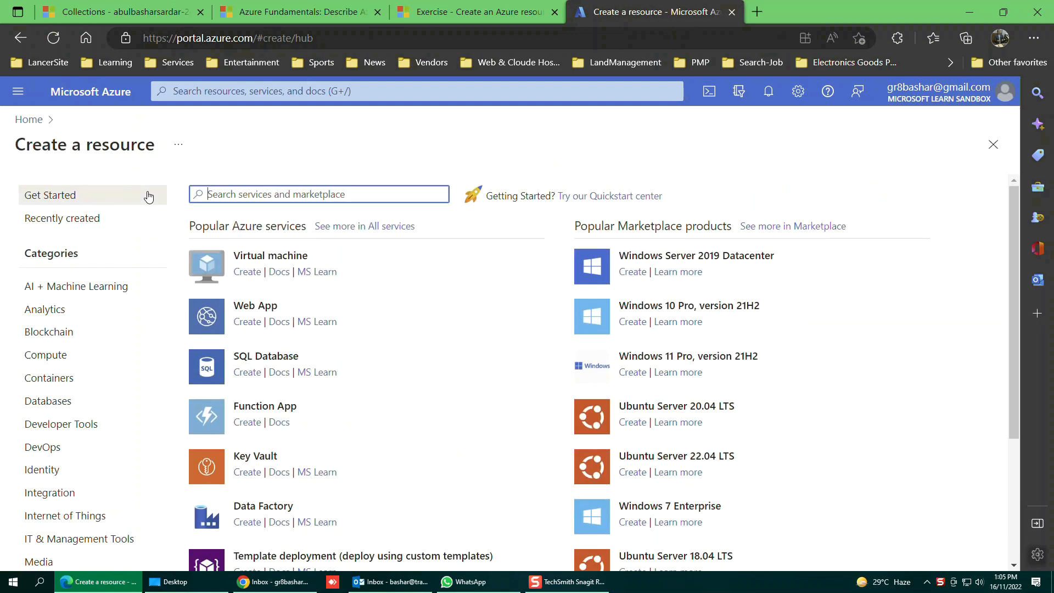
Start a new virtual machine and place it in the learn sandbox resource group.
left_click(270, 259)
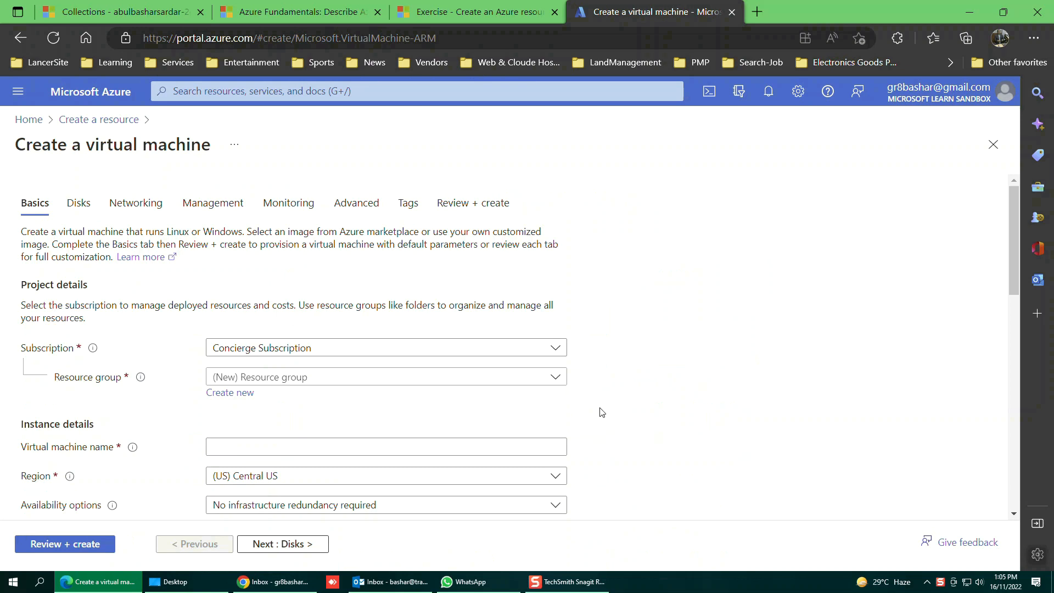
scroll(489, 411, "down", 1)
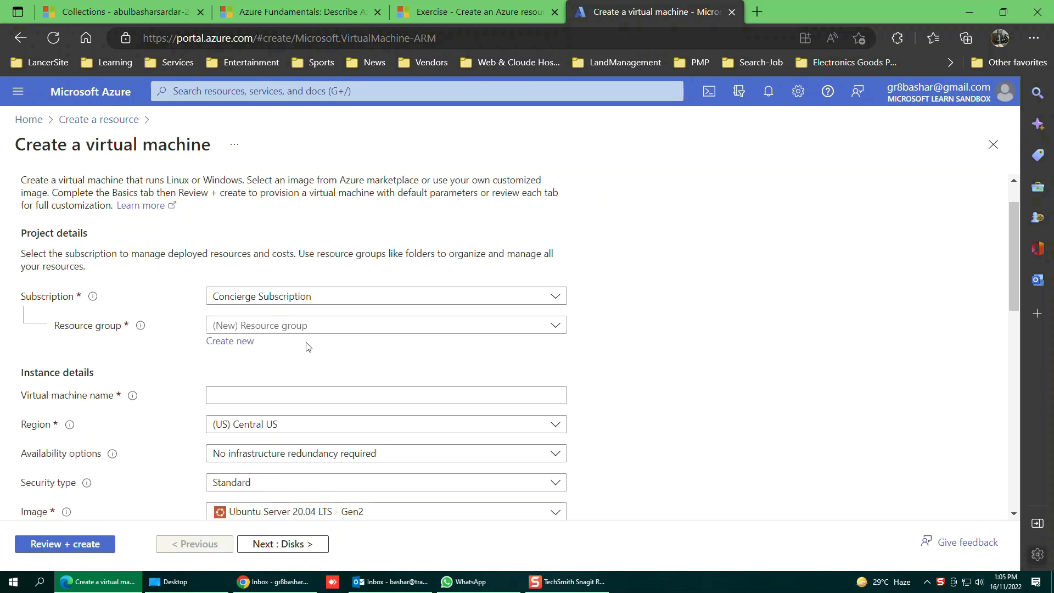
left_click(557, 326)
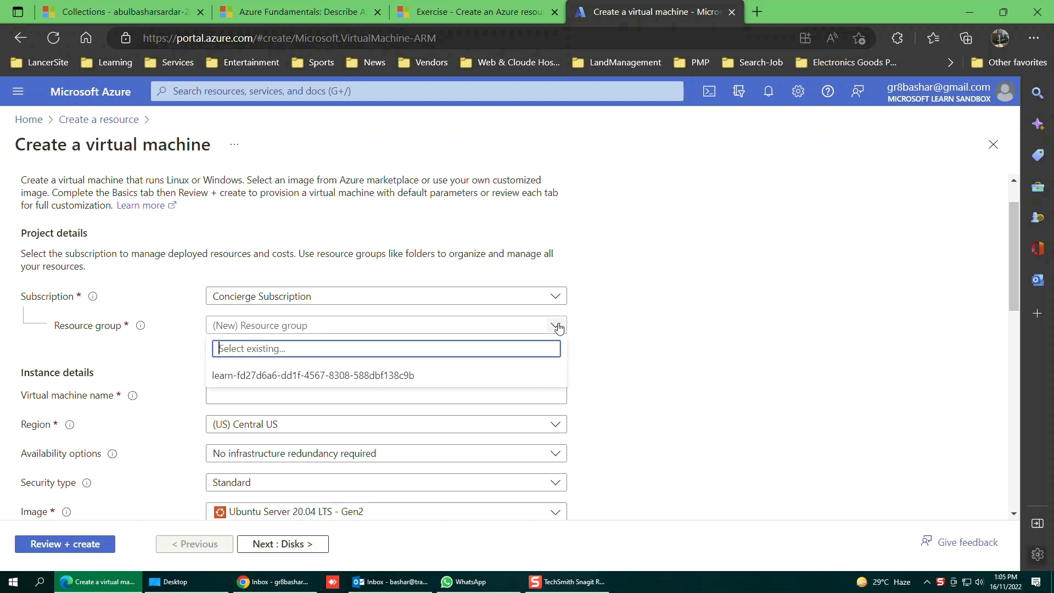
left_click(667, 343)
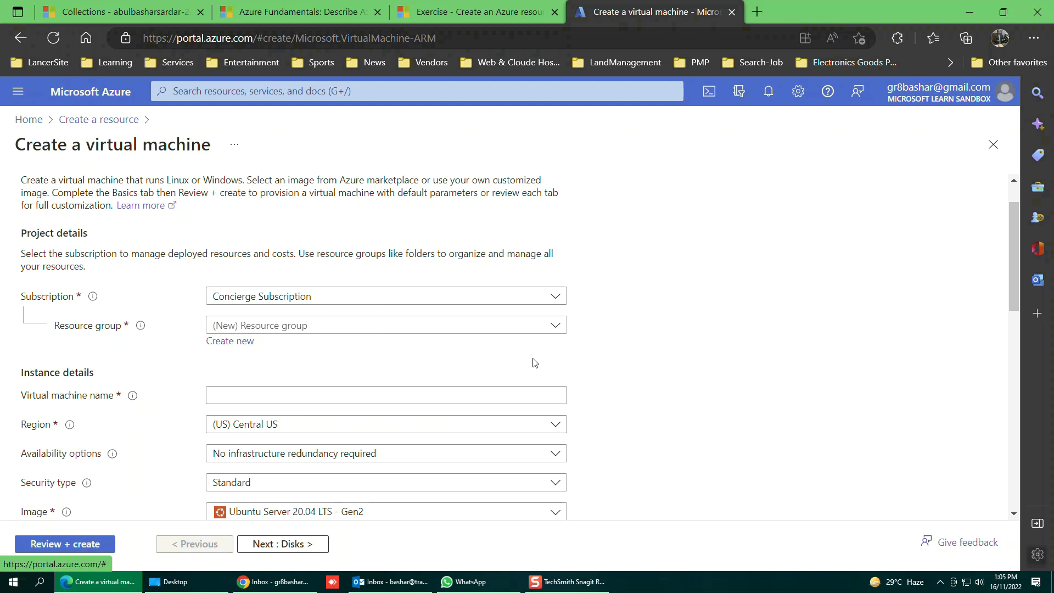
left_click(556, 326)
left_click(355, 376)
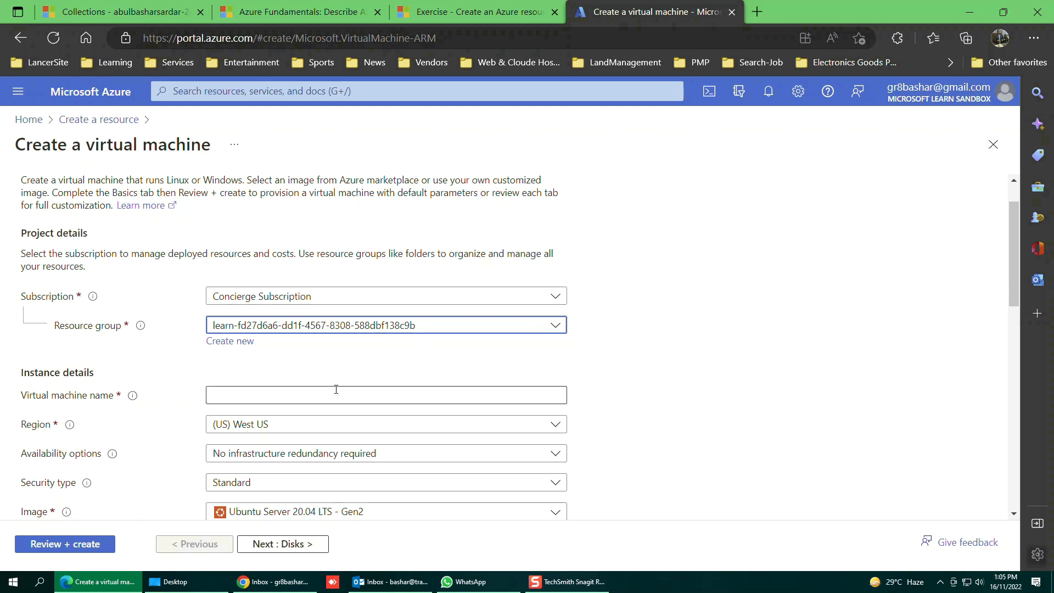
Name the VM myTestVM1 and choose Password as the authentication type.
scroll(632, 401, "down", 2)
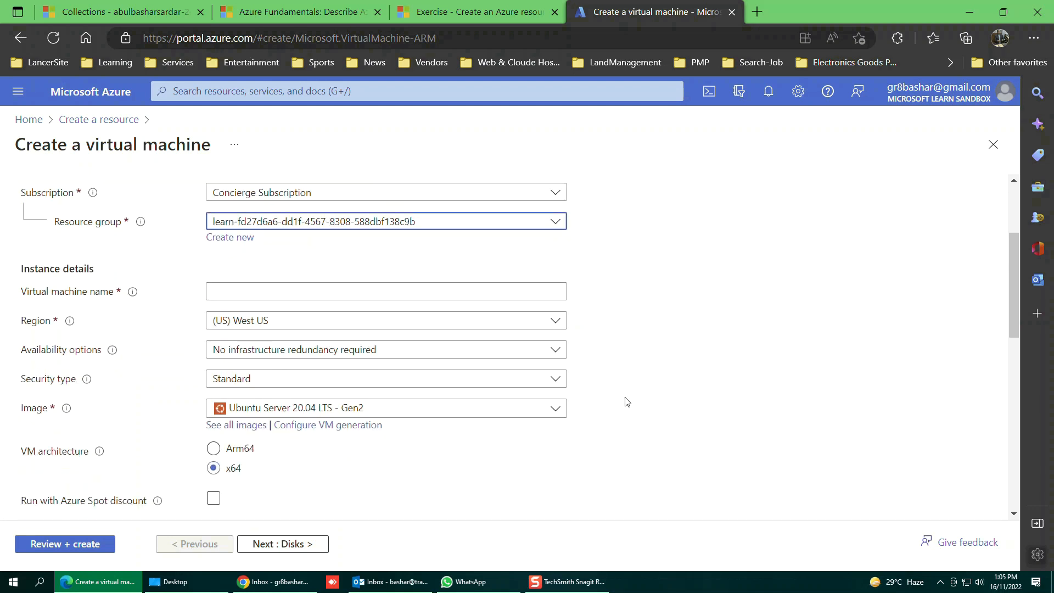
left_click(229, 289)
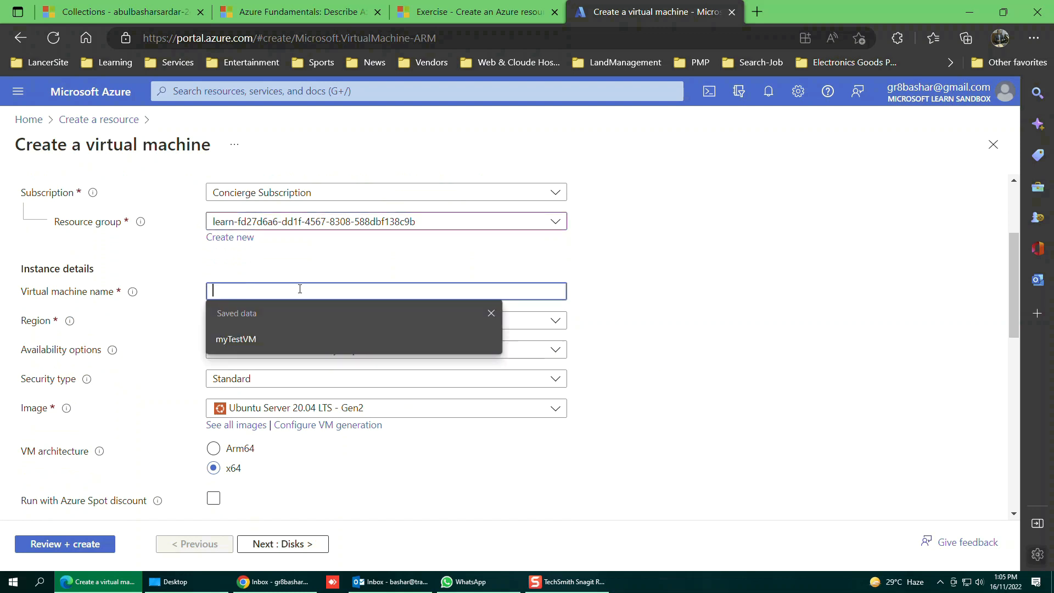
left_click(260, 339)
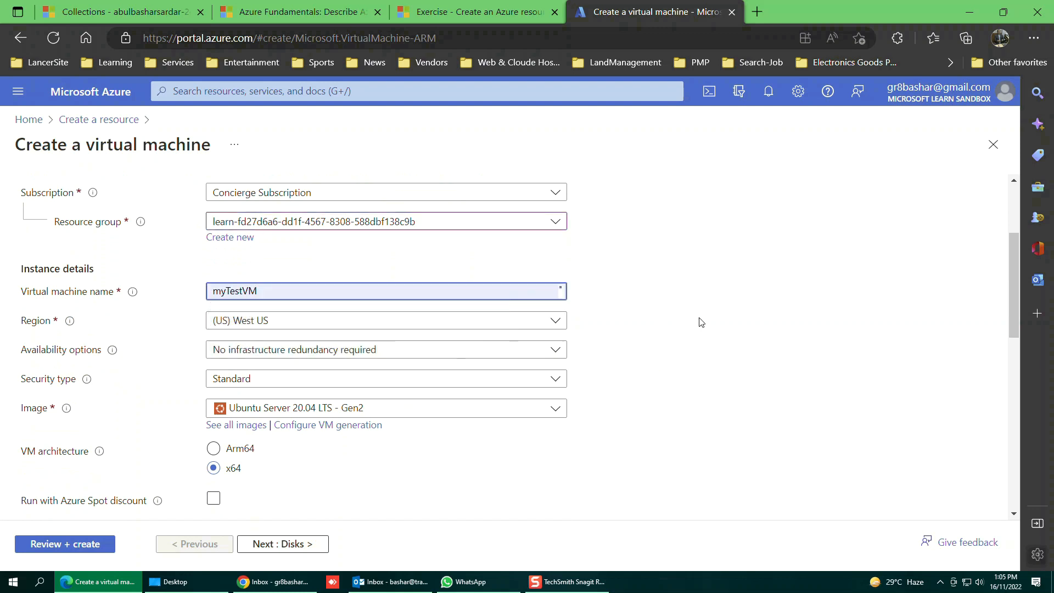
type("1")
left_click(714, 363)
scroll(614, 456, "down", 3)
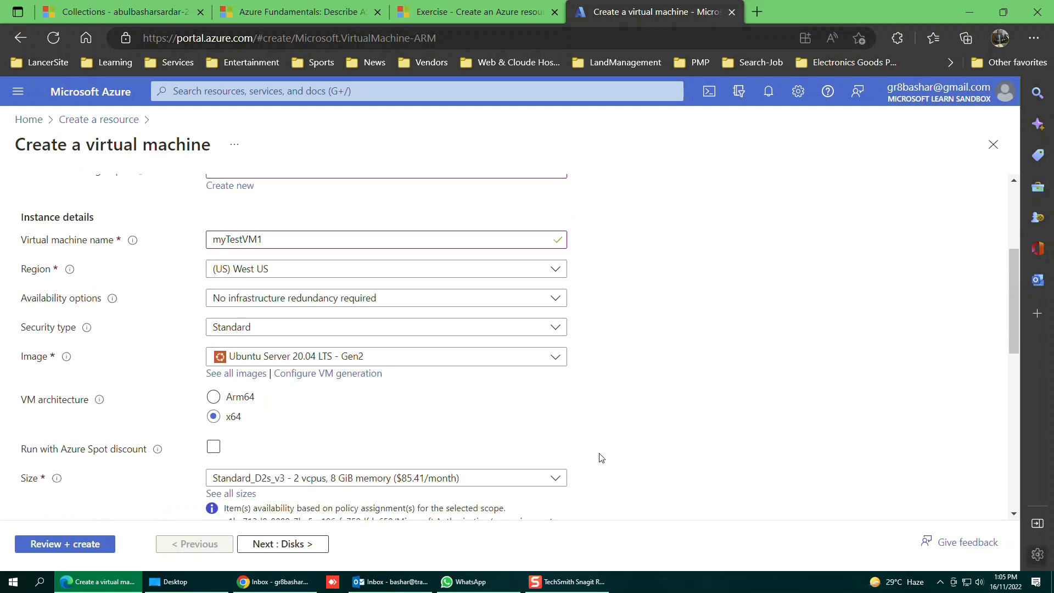
scroll(486, 447, "down", 3)
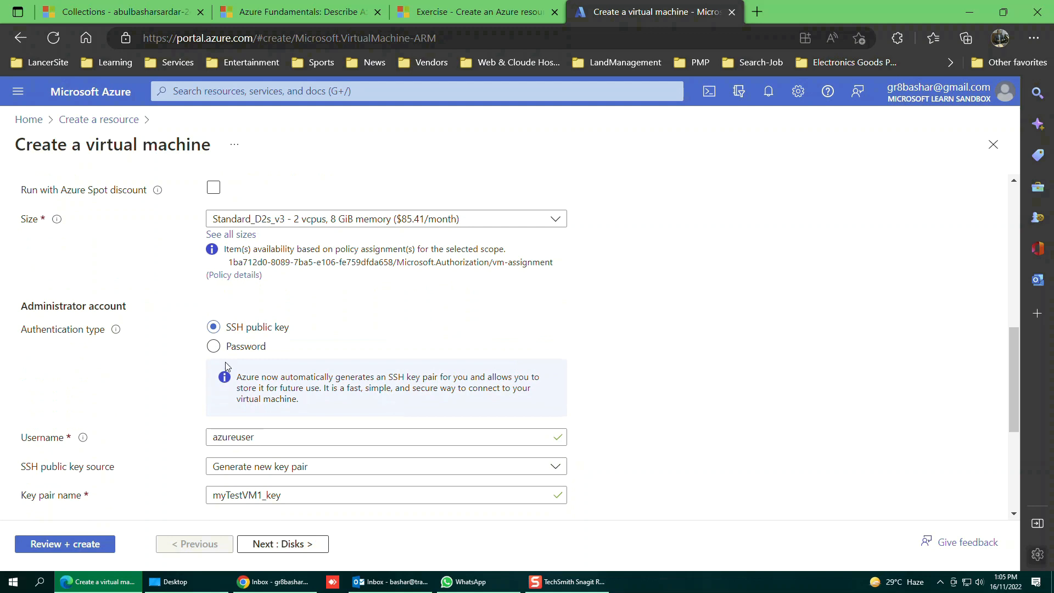
left_click(214, 347)
Enter the administrator username and a matching password, and set public inbound ports to None.
scroll(709, 461, "down", 2)
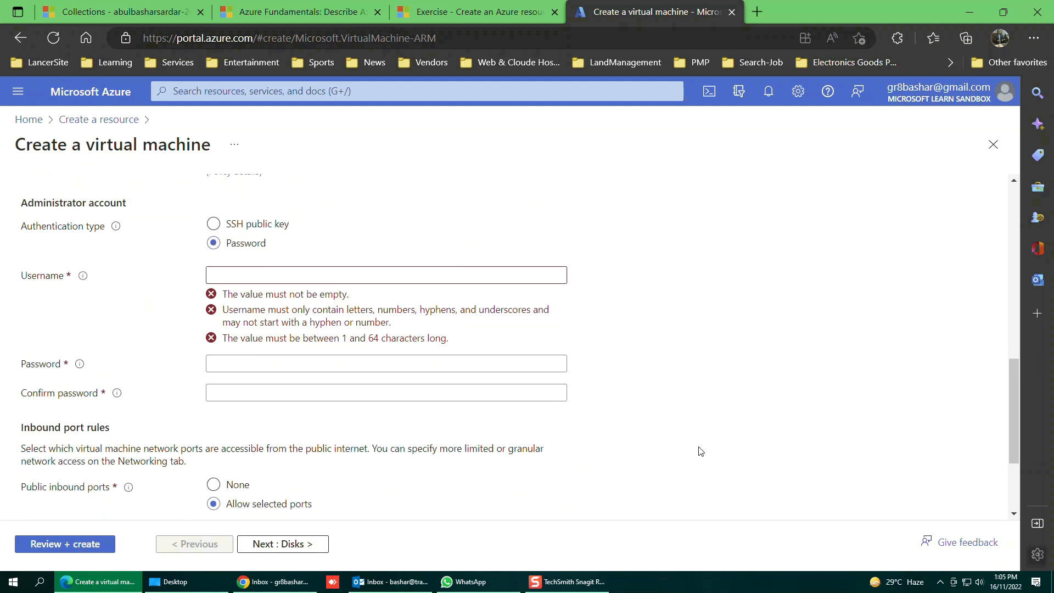
left_click(220, 273)
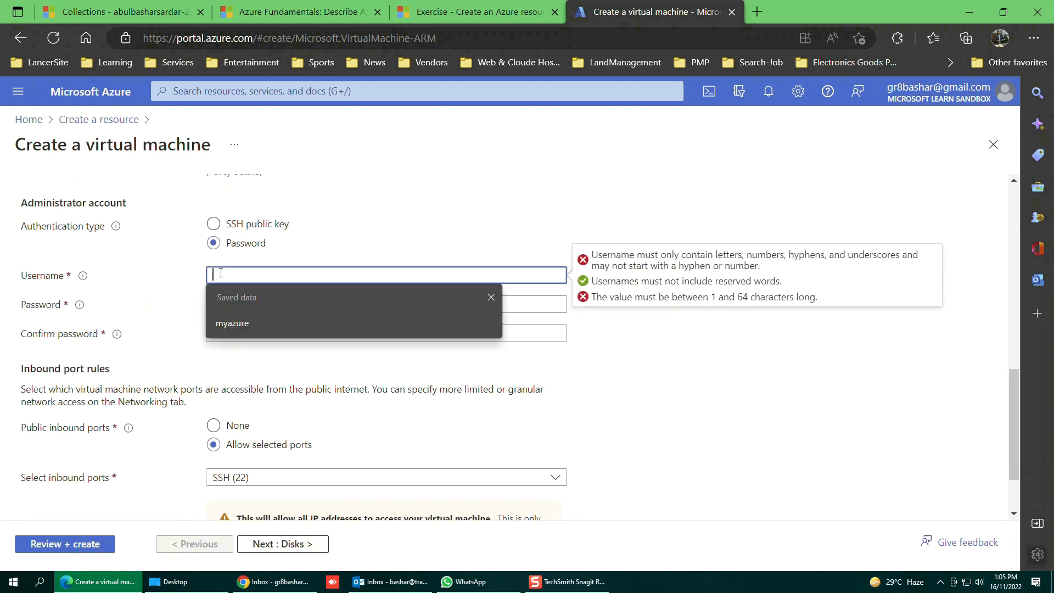
left_click(236, 323)
left_click(214, 303)
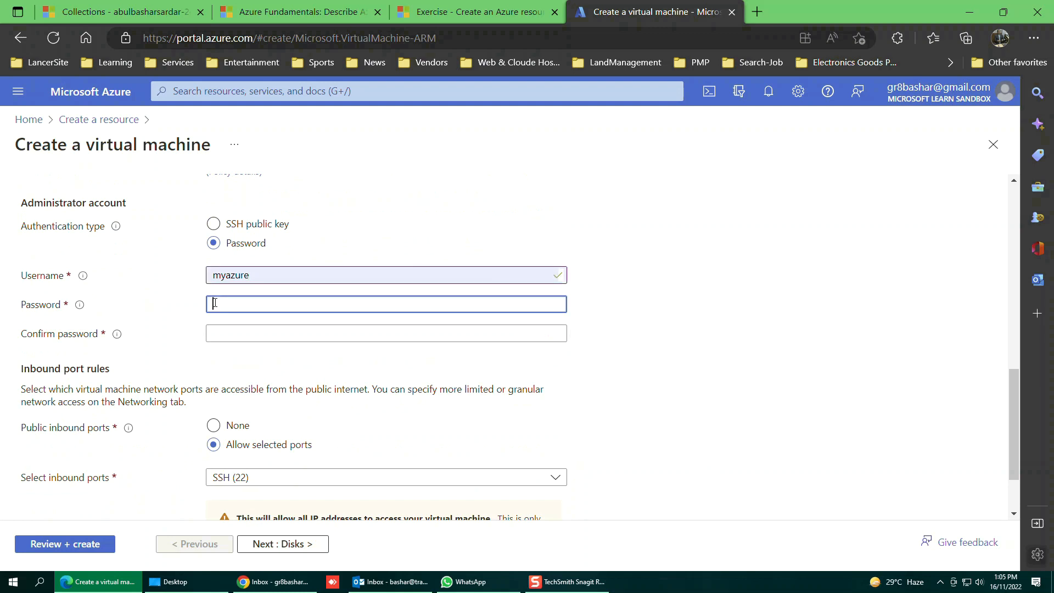
type("P")
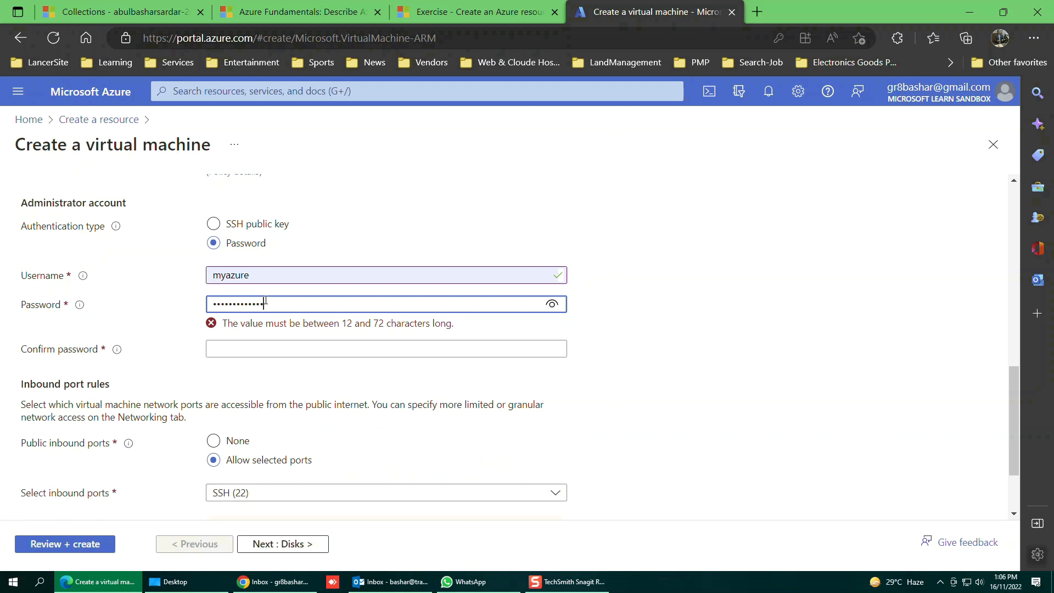
left_click(223, 335)
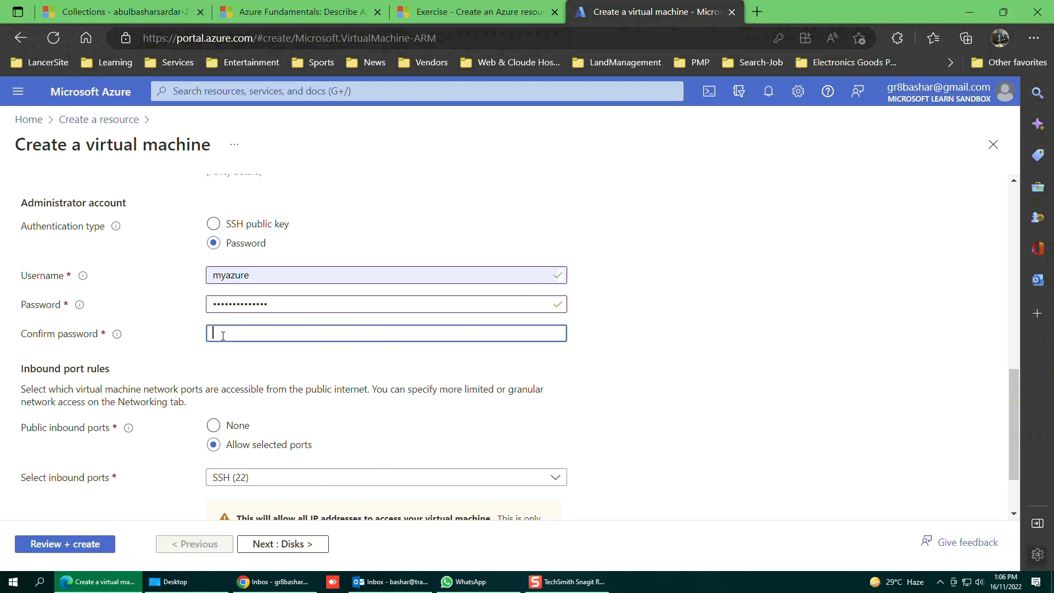
type("Pas")
left_click(563, 375)
scroll(581, 382, "down", 2)
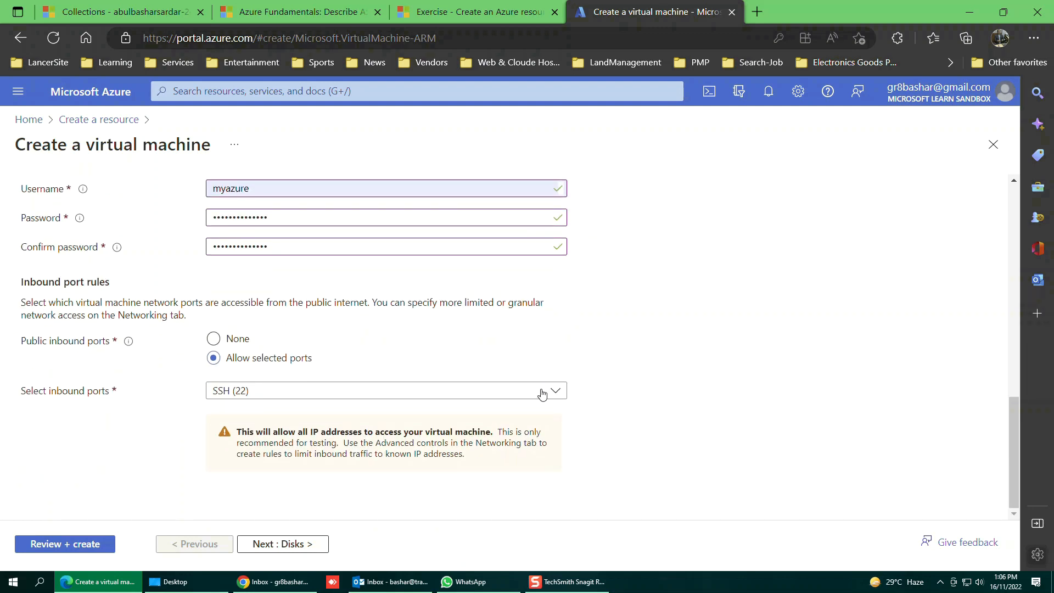
left_click(213, 339)
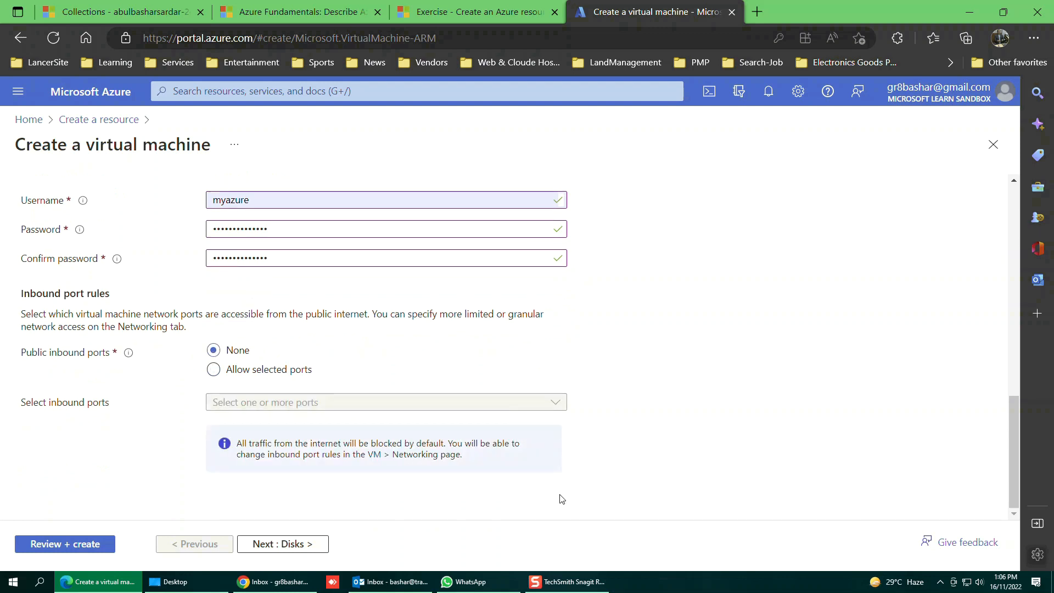
Validate and review the myTestVM1 summary, then create the VM.
left_click(57, 545)
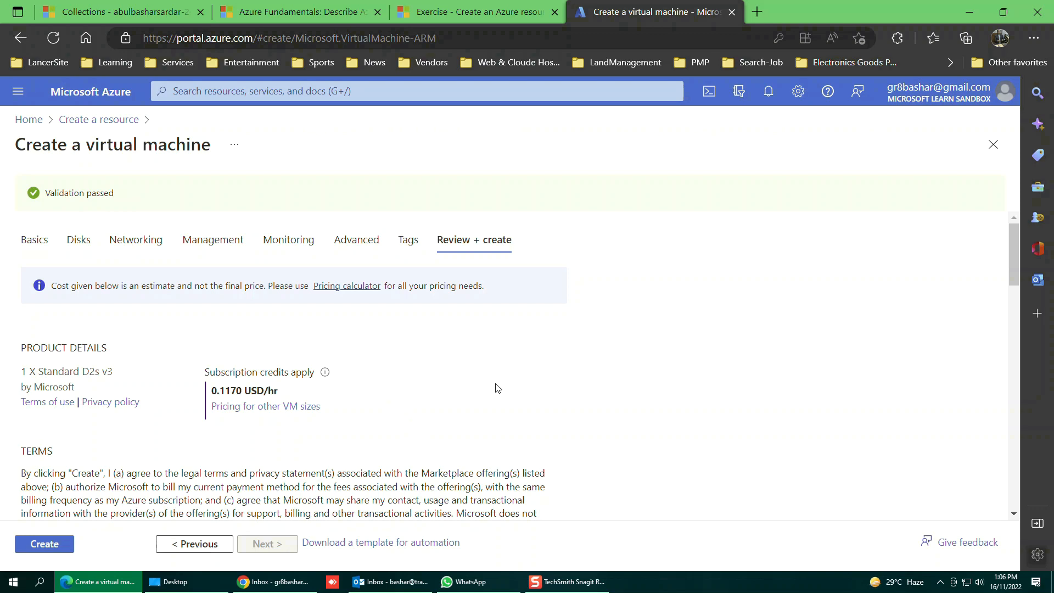
scroll(497, 388, "down", 3)
scroll(498, 387, "down", 15)
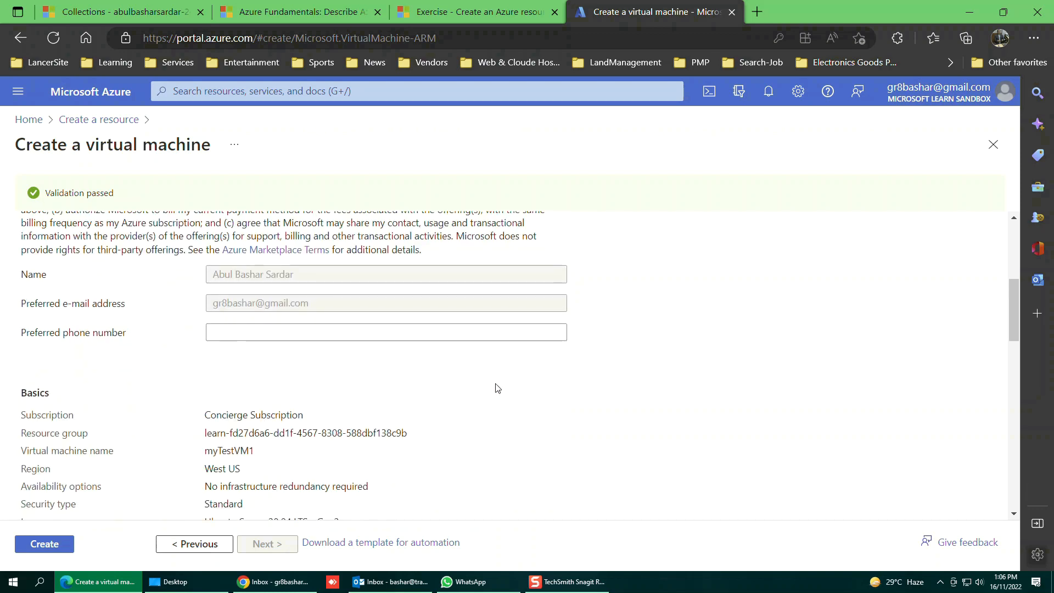
scroll(495, 388, "down", 2)
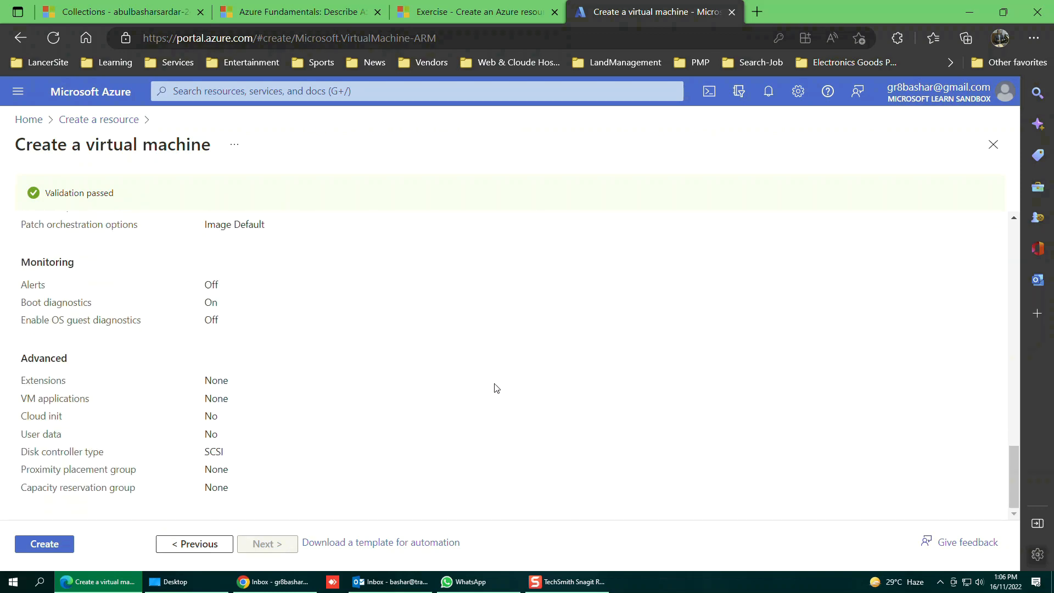
scroll(549, 393, "up", 10)
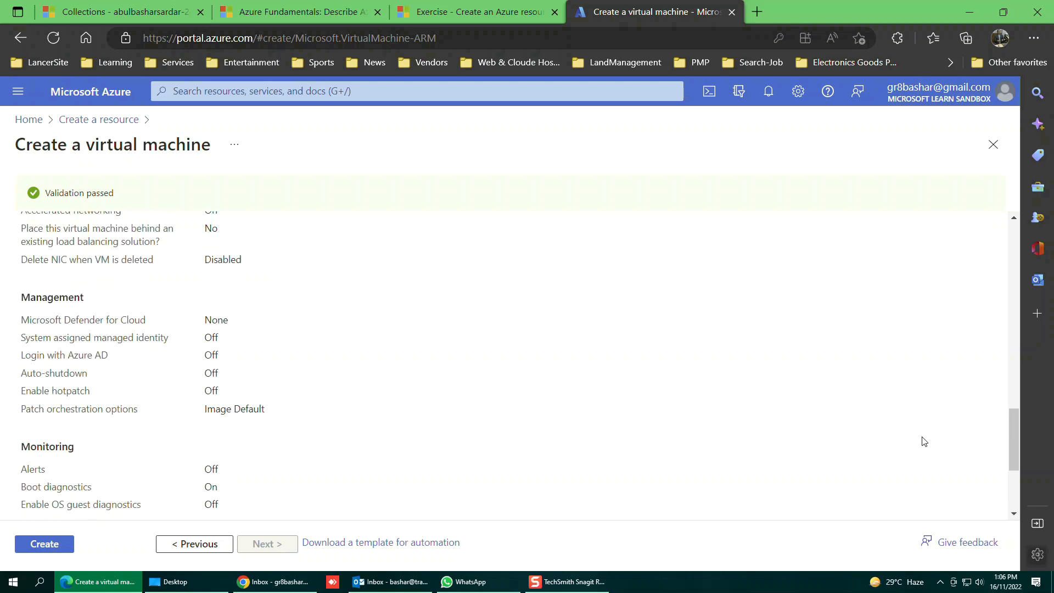
scroll(405, 390, "up", 8)
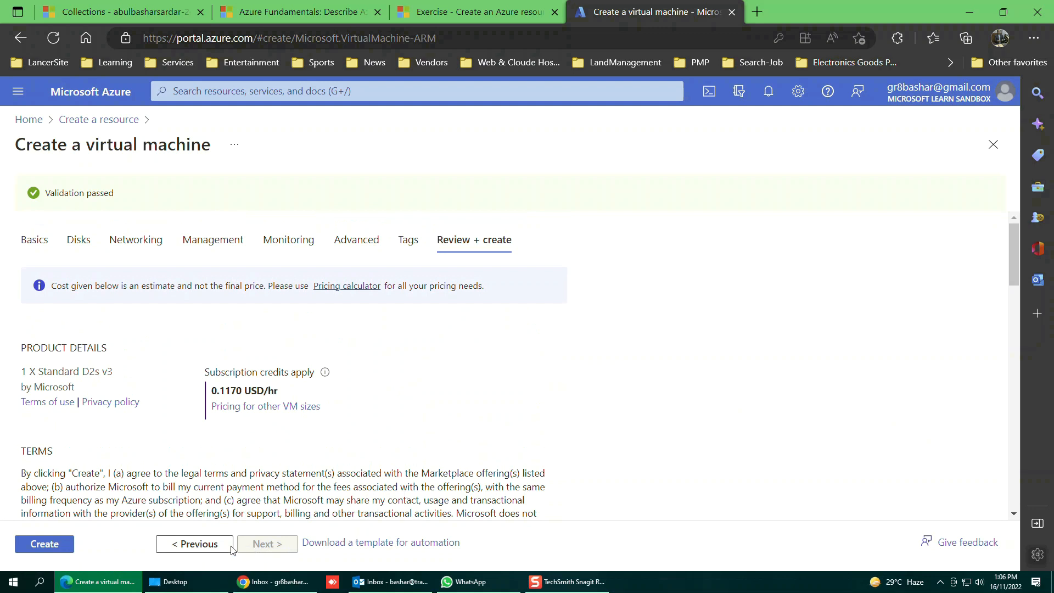
left_click(43, 548)
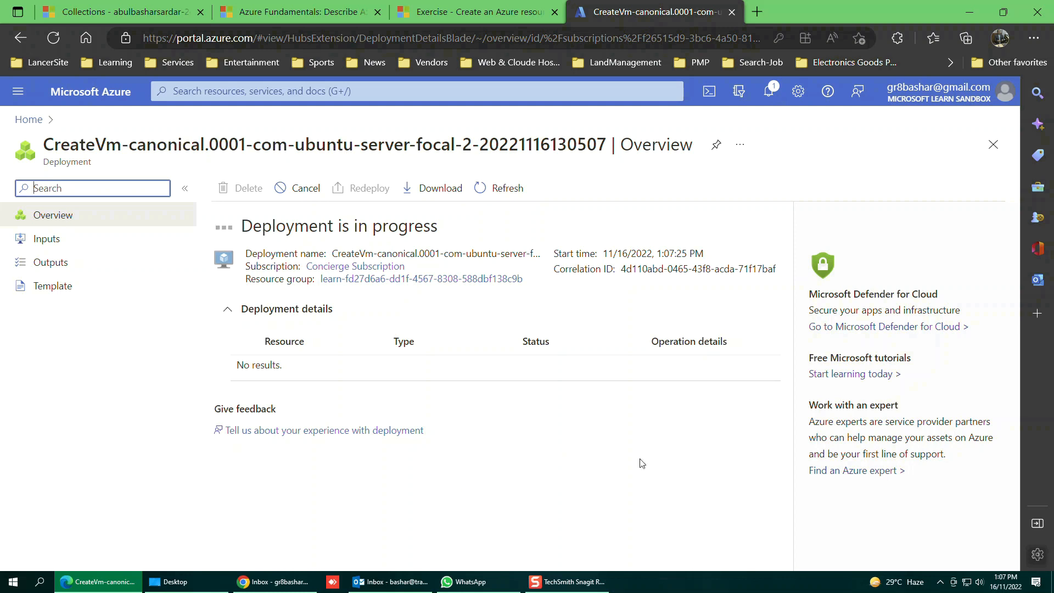
Watch the deployment in Notifications until it completes, then go back to Home.
left_click(771, 94)
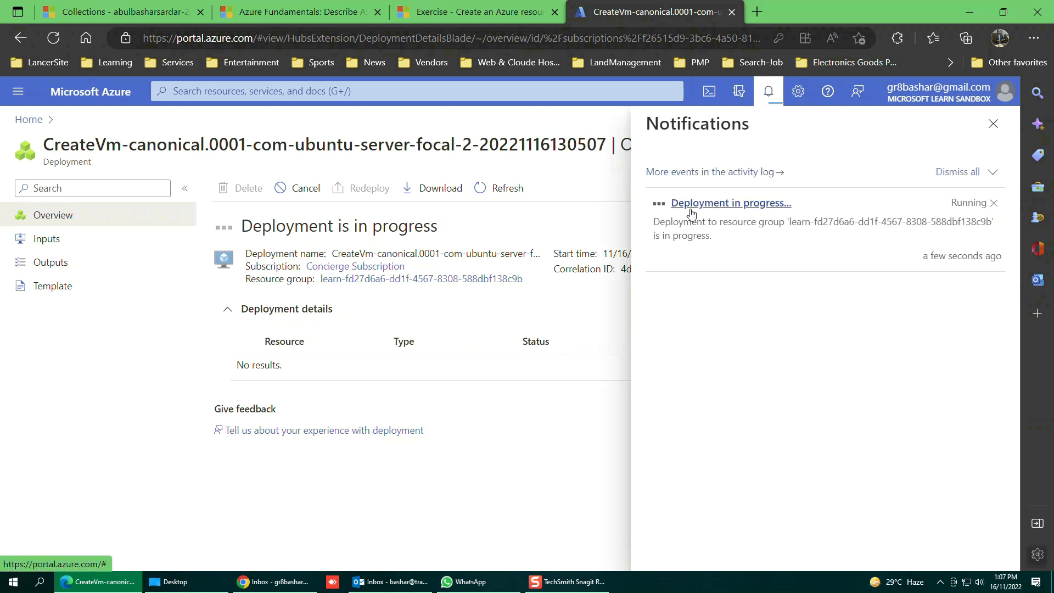
left_click(994, 125)
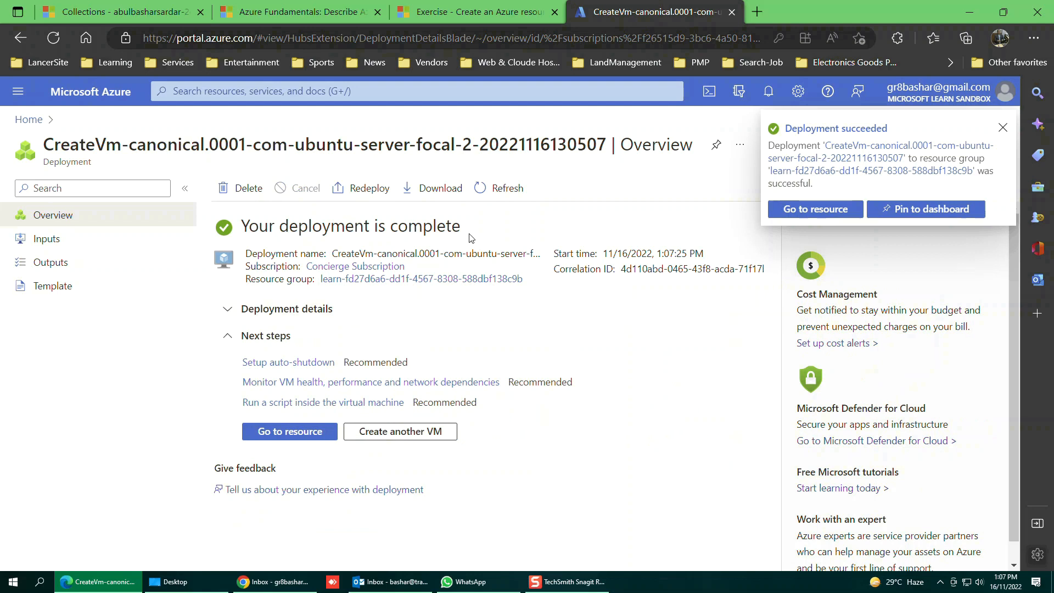
left_click_drag(464, 227, 241, 231)
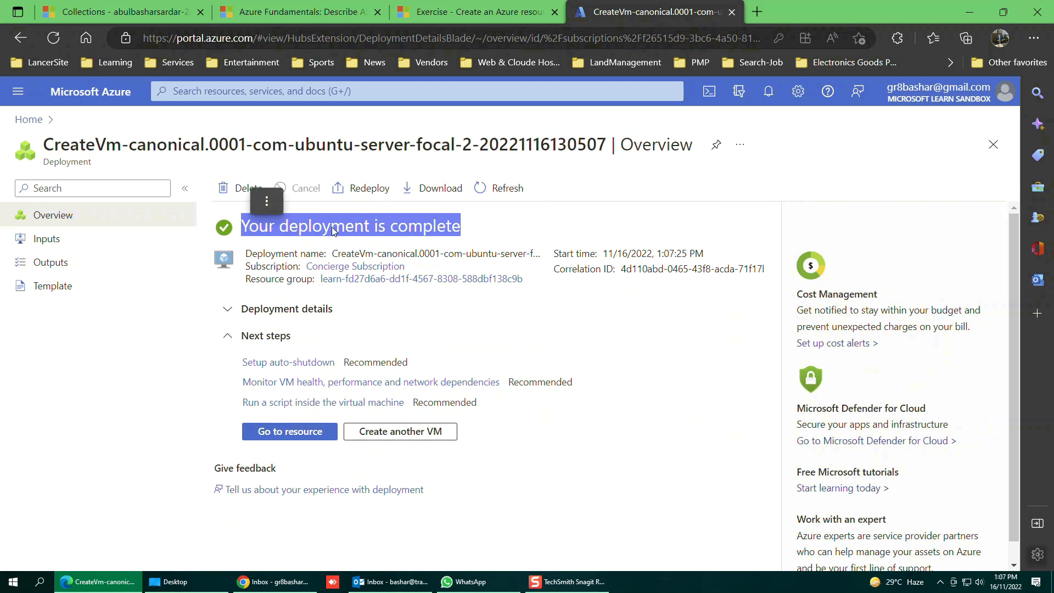
left_click(506, 229)
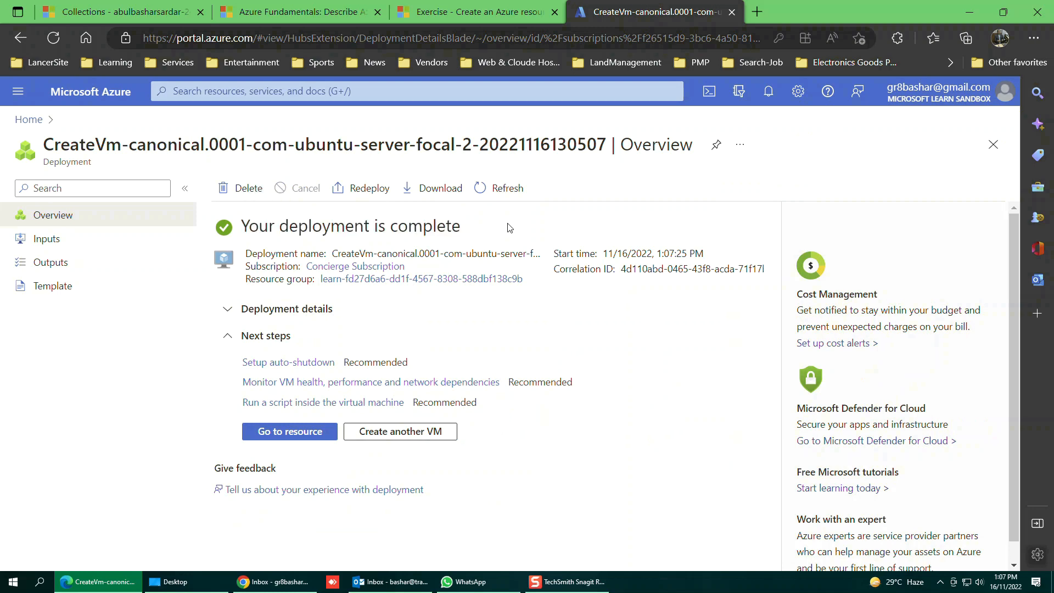
left_click(28, 120)
scroll(202, 318, "down", 2)
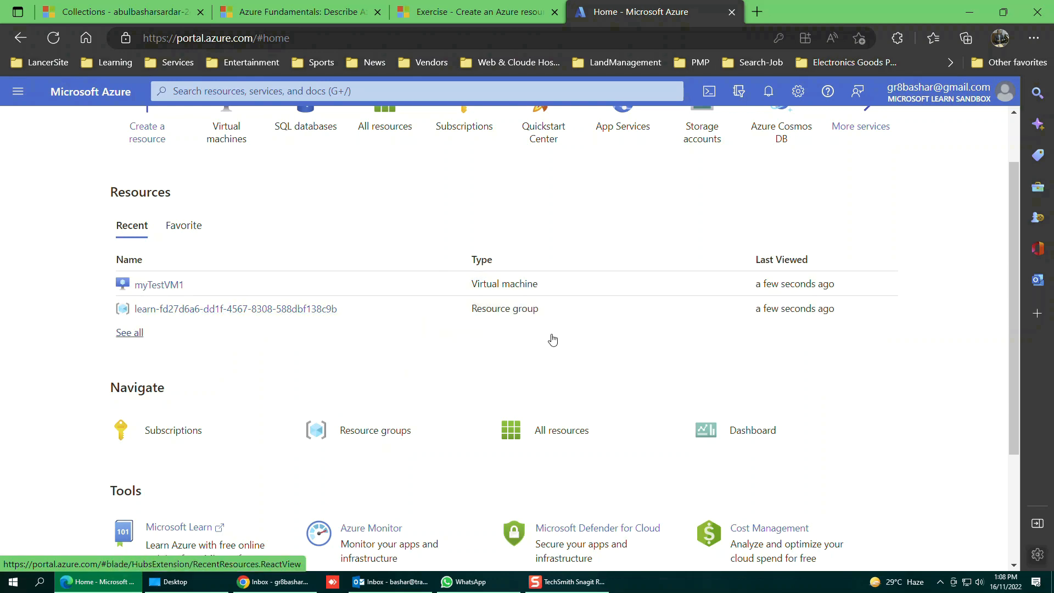
Open the learn-fd27d6a6… resource group from Recent resources on the Home page.
scroll(859, 409, "down", 3)
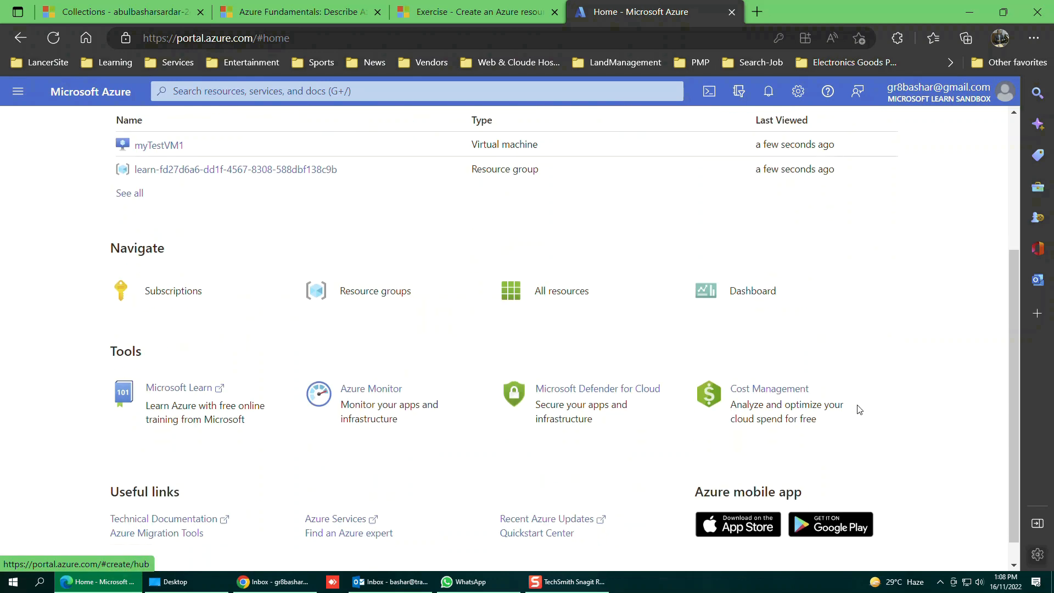
scroll(967, 372, "down", 1)
scroll(968, 369, "up", 4)
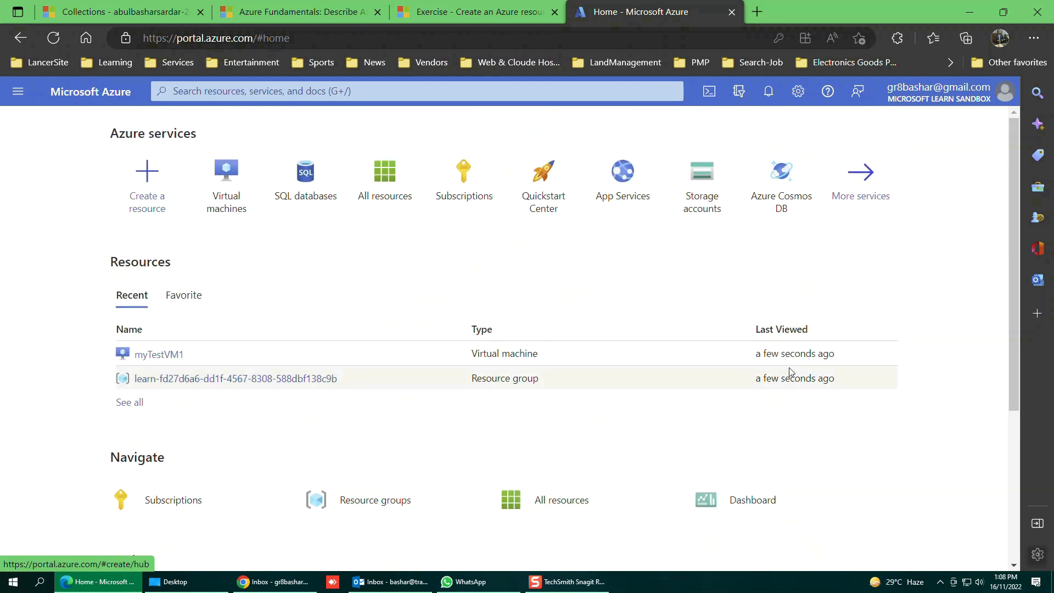
left_click(283, 379)
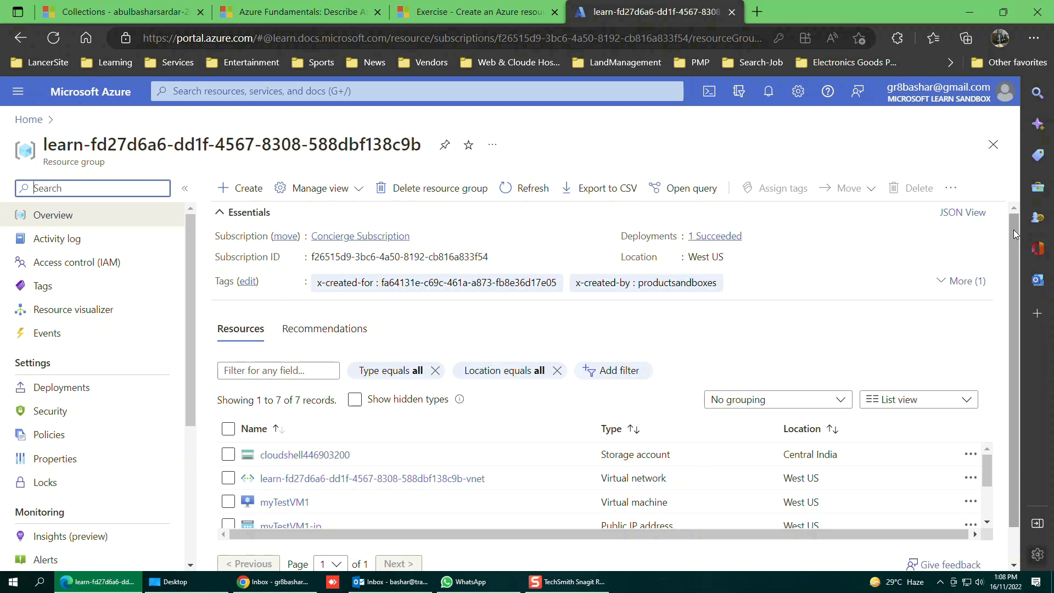
left_click_drag(1013, 230, 1015, 278)
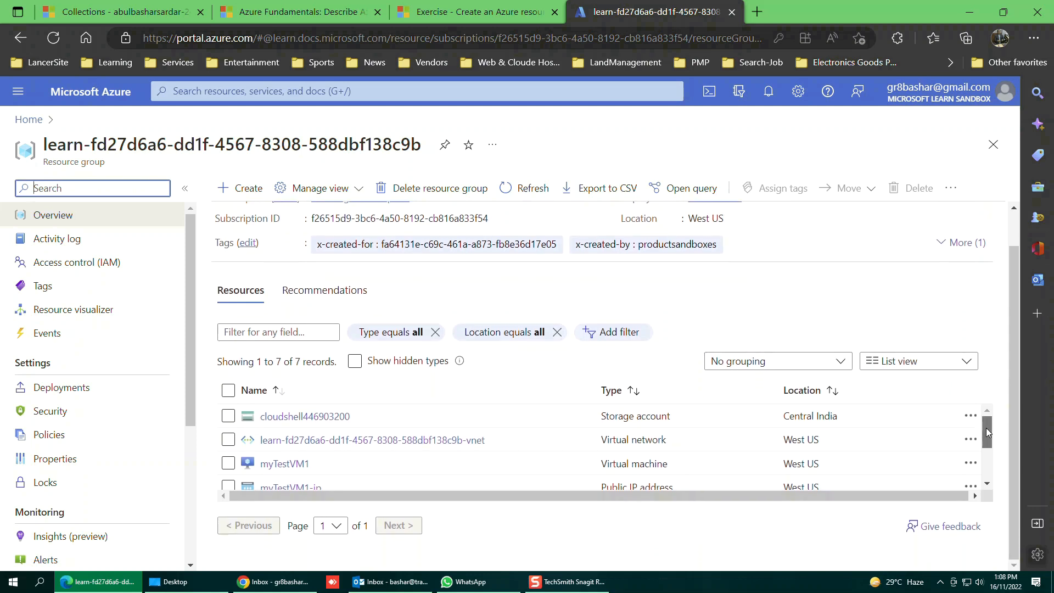
left_click_drag(986, 427, 987, 430)
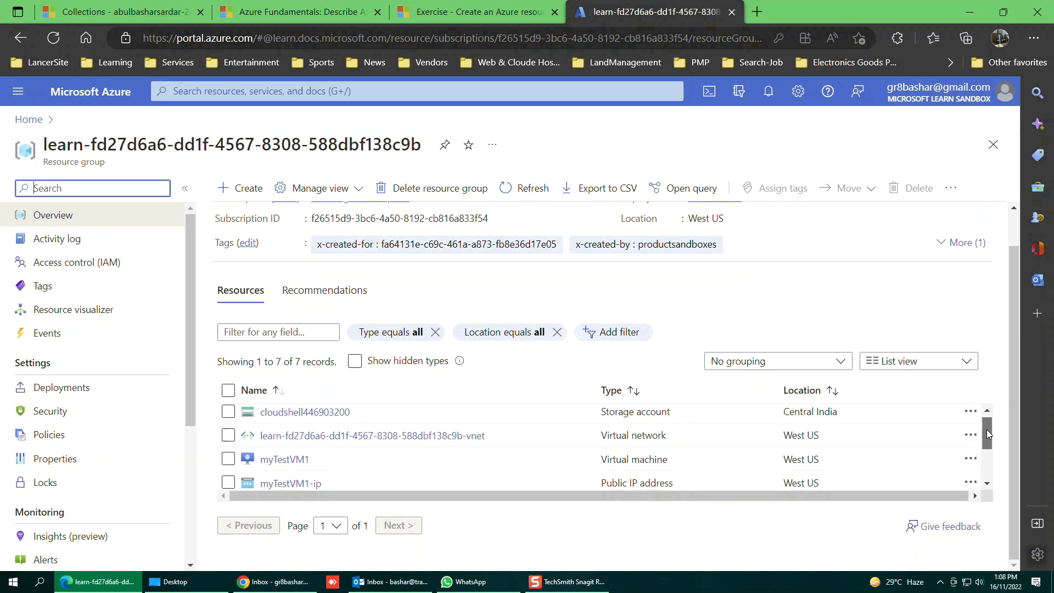
left_click_drag(987, 429, 993, 397)
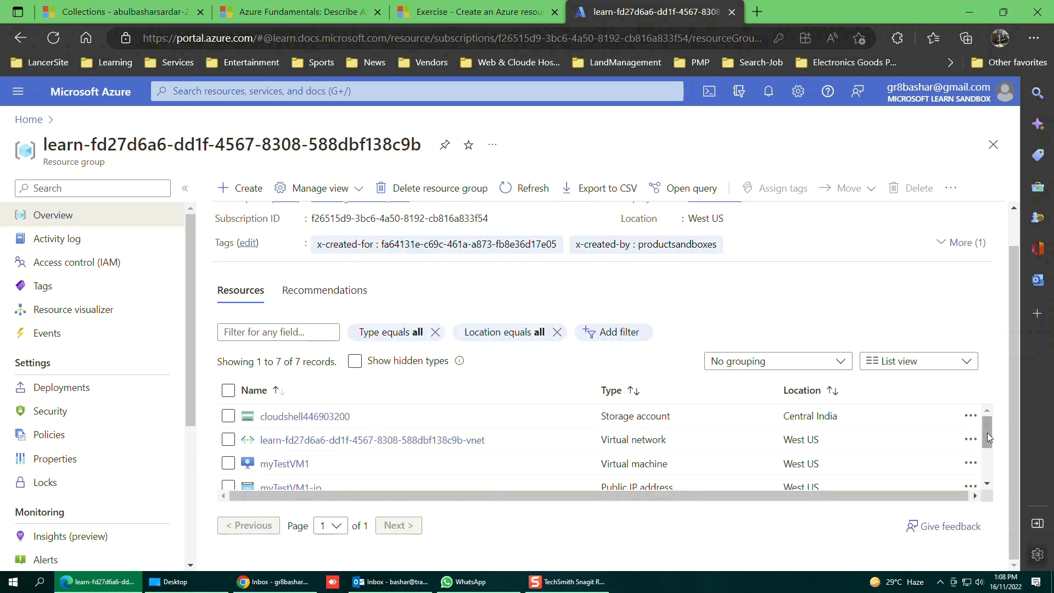
left_click_drag(989, 433, 992, 472)
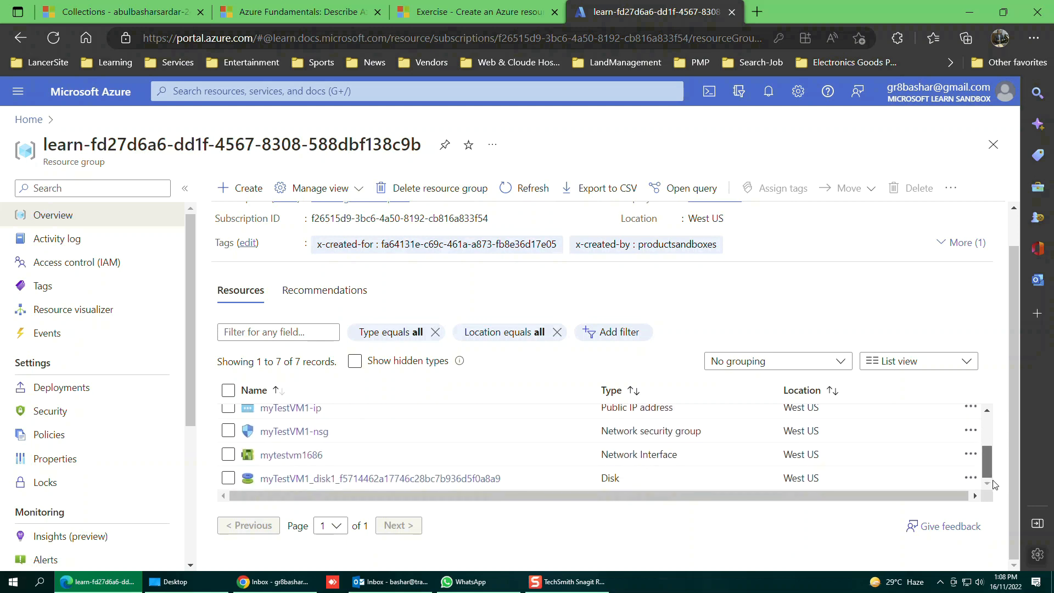
scroll(994, 483, "up", 3)
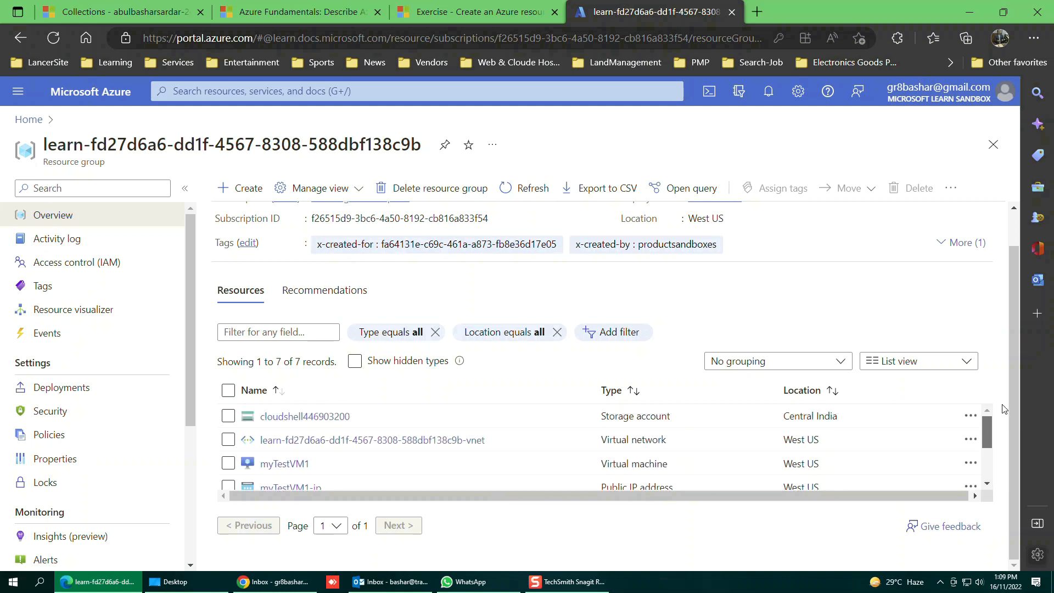
Delete the learn sandbox resource group, pasting its copied name into the confirmation box.
left_click(436, 191)
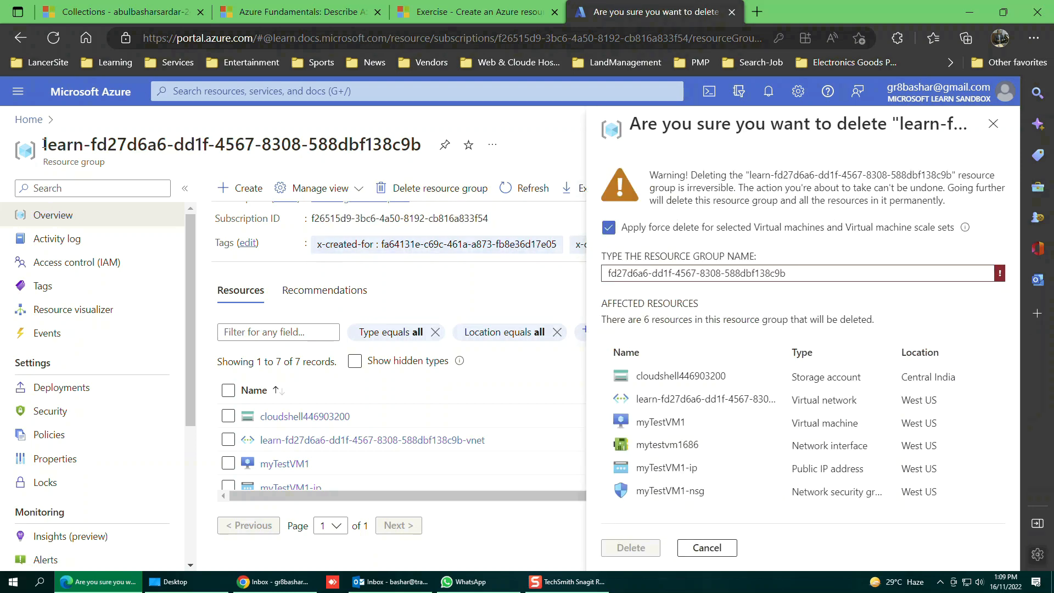
left_click_drag(44, 144, 423, 145)
right_click(401, 146)
left_click(449, 157)
triple_click(813, 278)
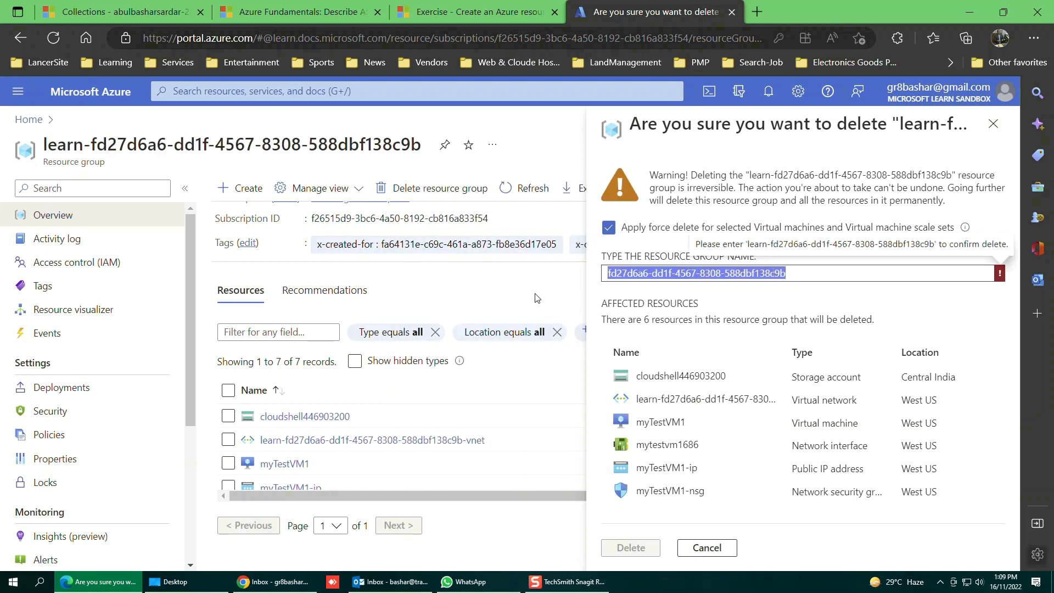
key("ctrl+v")
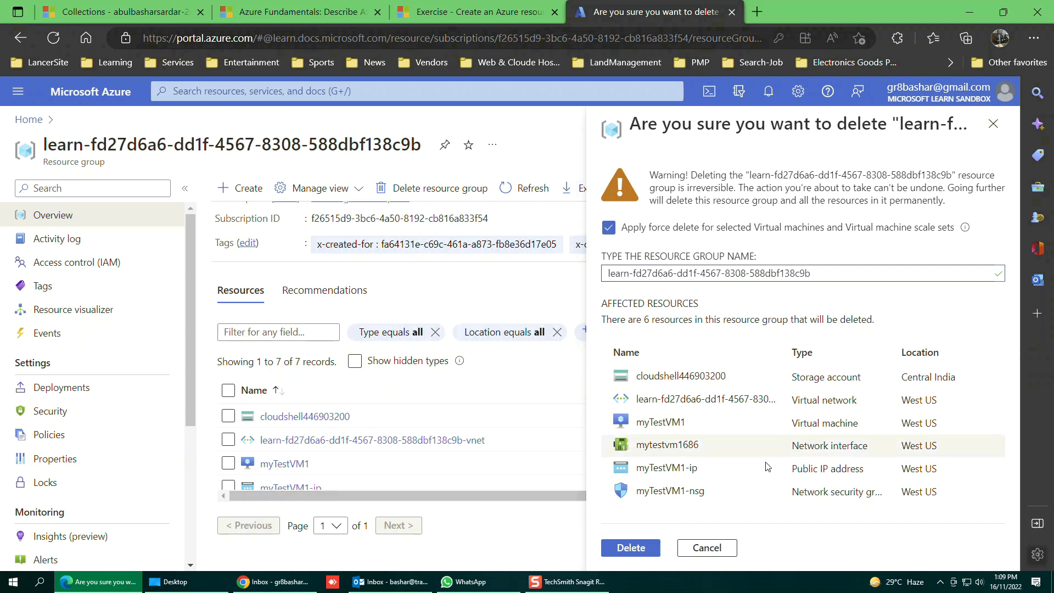
left_click(629, 549)
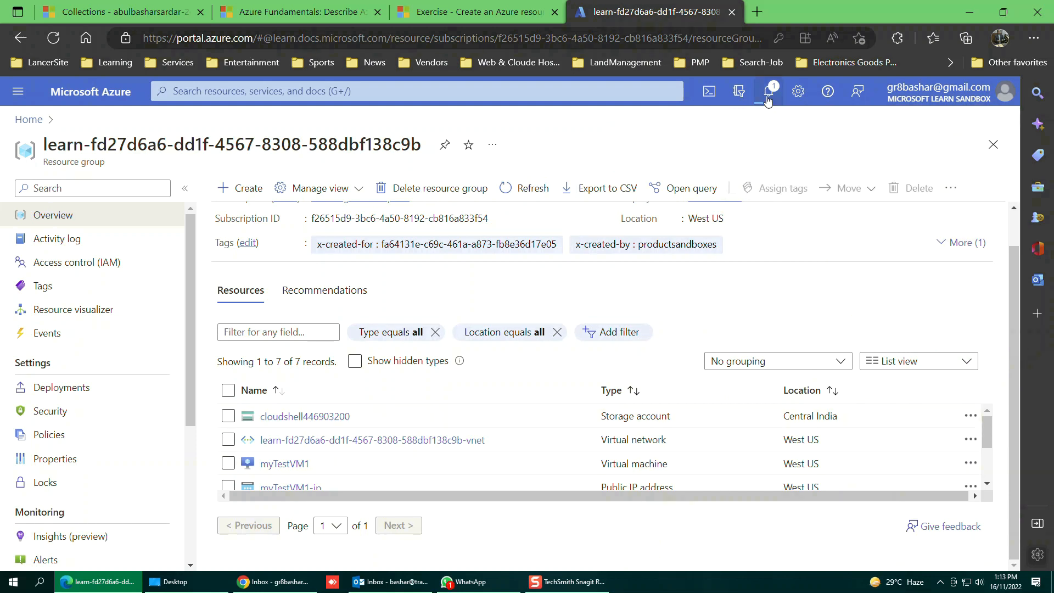
Check in Notifications that the resource group deletion is running.
left_click(770, 91)
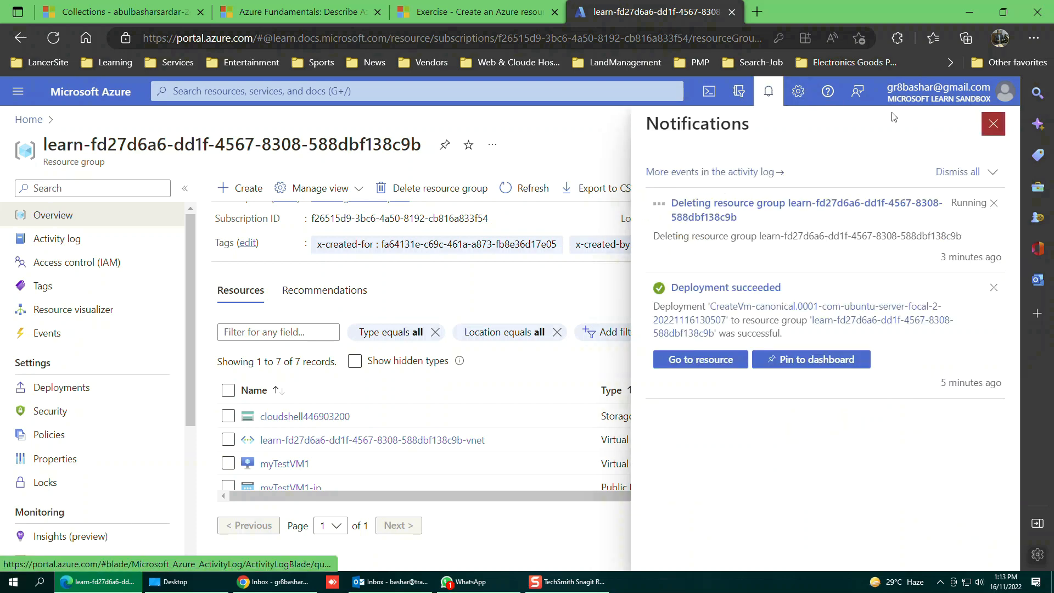
left_click(769, 92)
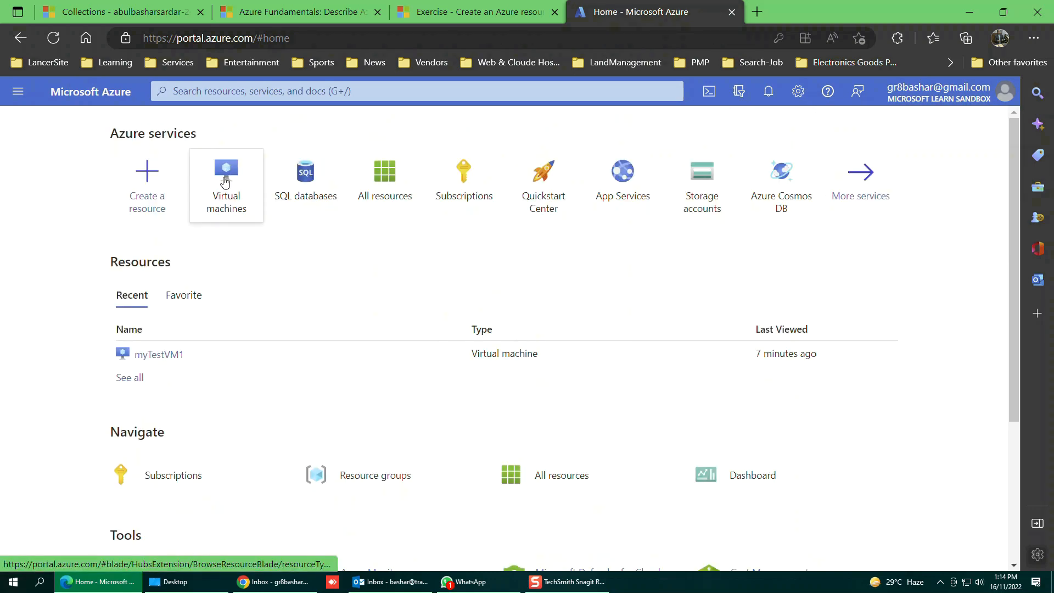
Confirm the Virtual machines list is empty, then open Resource groups from the portal menu.
left_click(224, 177)
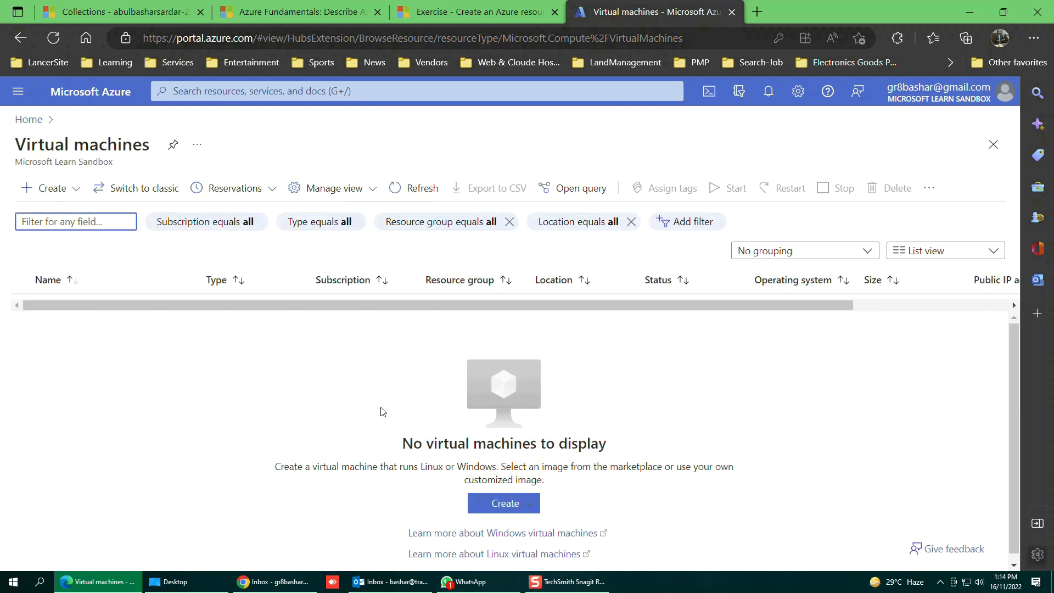
left_click(33, 120)
left_click(18, 92)
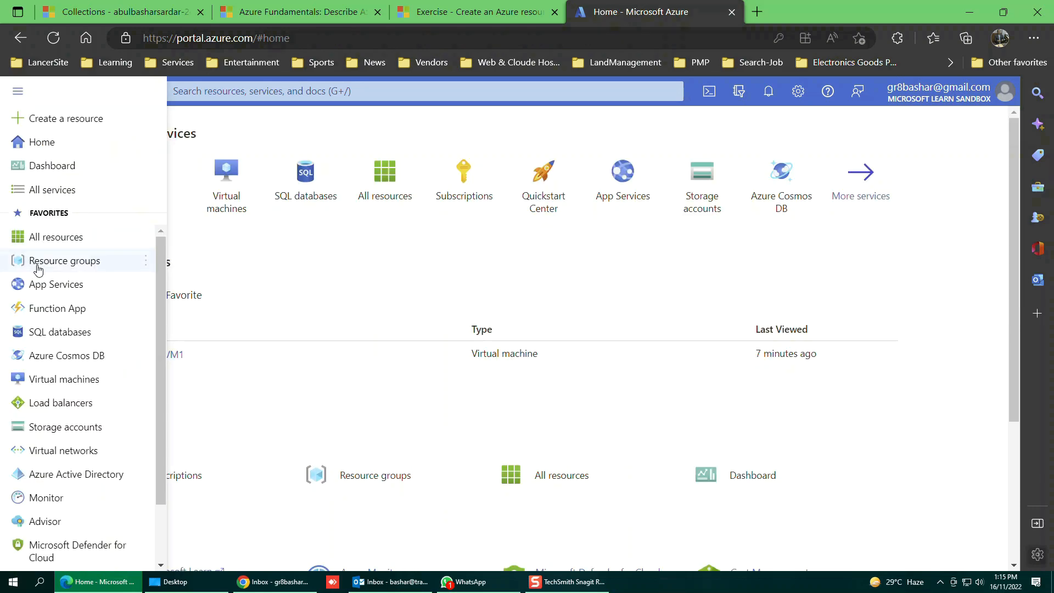
left_click(39, 262)
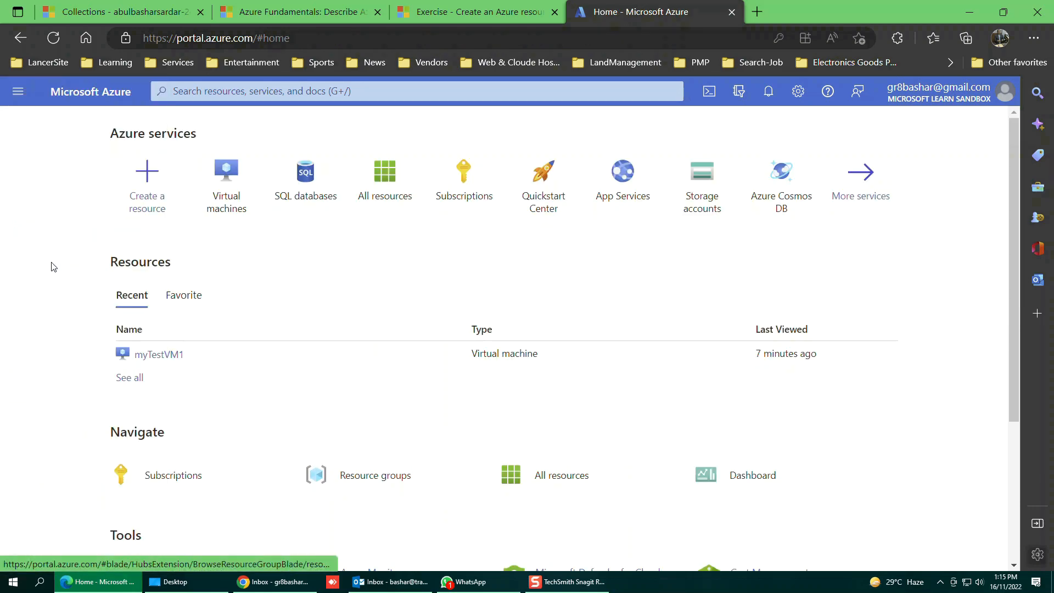